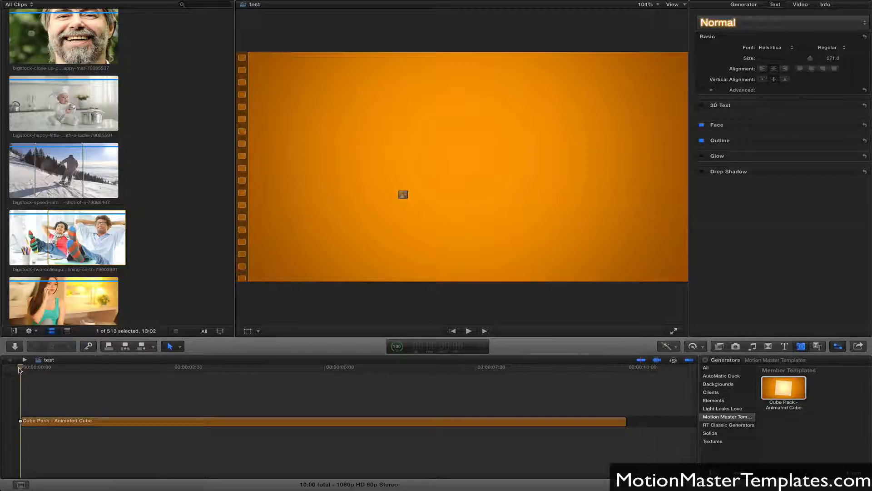
# Play the Animated Cube clip and scrub around the seven-second mark to examine how the cube rotates.
pyautogui.press('space')
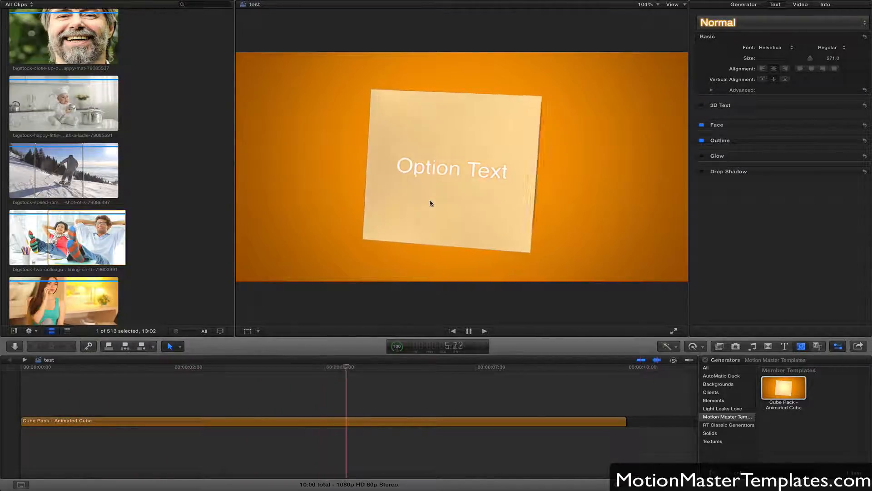
pyautogui.press('space')
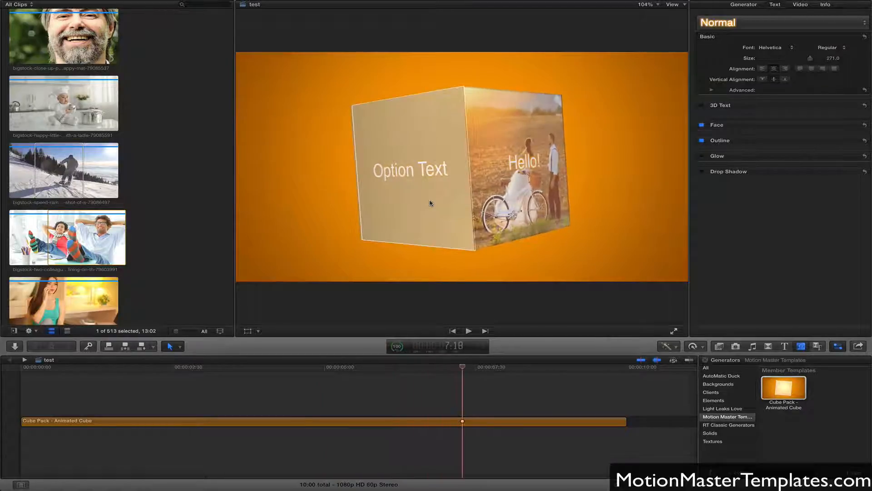
pyautogui.moveTo(444, 369); pyautogui.dragTo(422, 388)
pyautogui.click(451, 422)
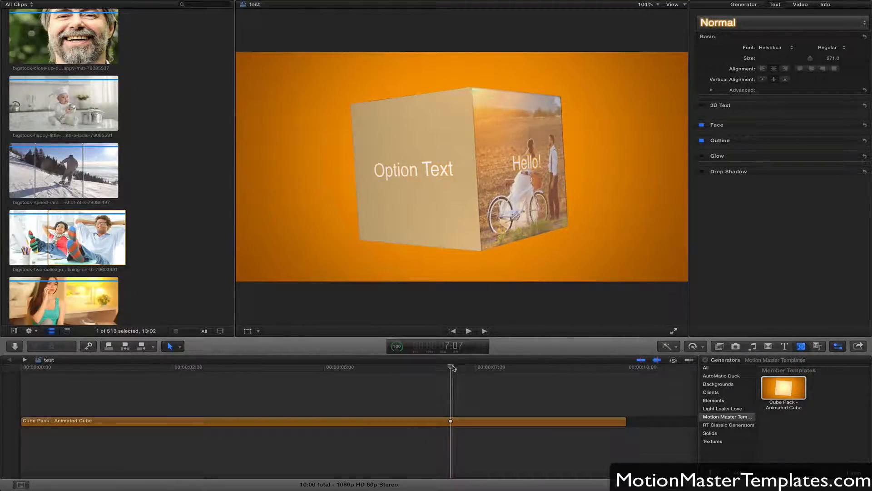
pyautogui.moveTo(453, 369); pyautogui.dragTo(429, 373)
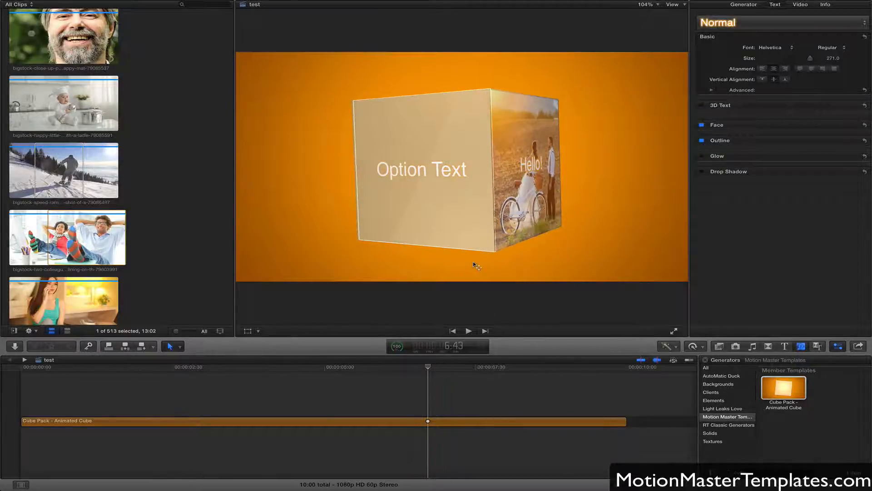
pyautogui.moveTo(440, 370); pyautogui.dragTo(479, 372)
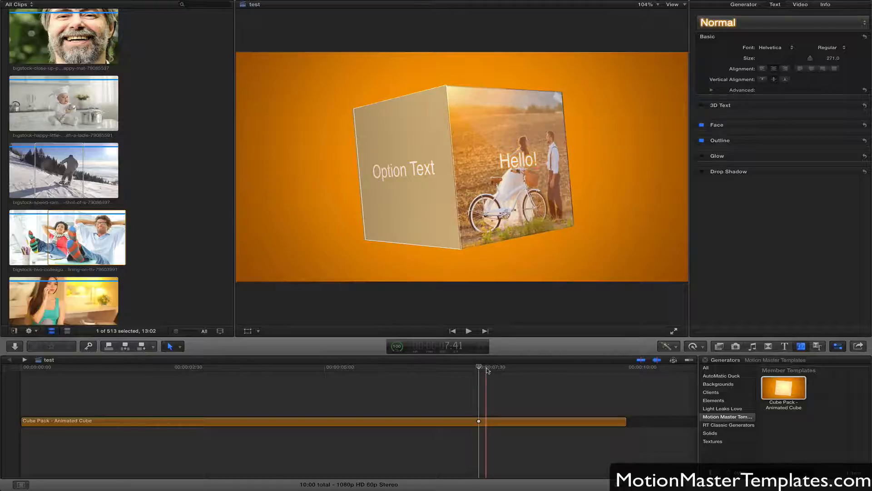
pyautogui.moveTo(487, 370)
pyautogui.mouseDown()
pyautogui.moveTo(263, 382)
pyautogui.moveTo(477, 374)
pyautogui.mouseUp()
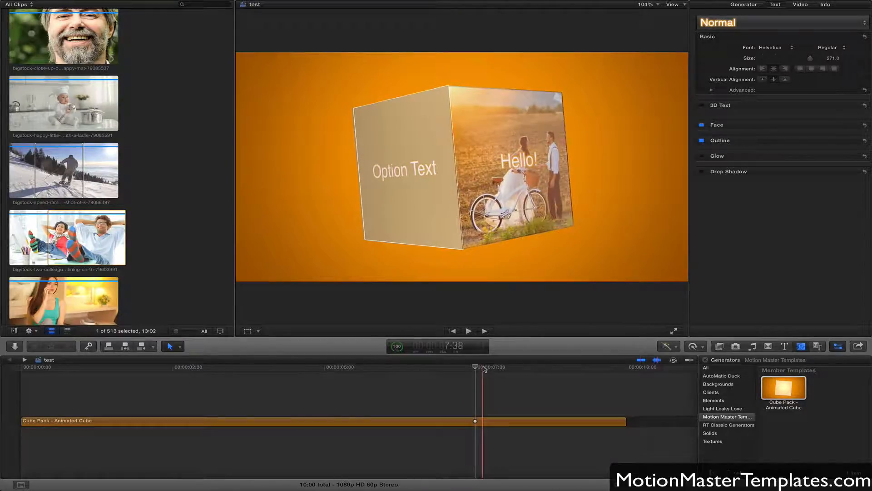
pyautogui.click(471, 398)
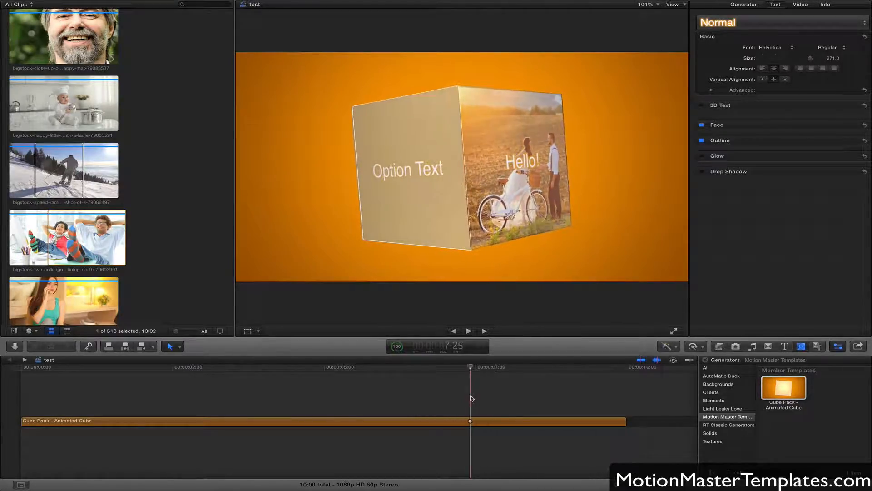
# Set the Animated Cube generator's Animation Type to Turntable and scrub through the new rotation.
pyautogui.click(469, 420)
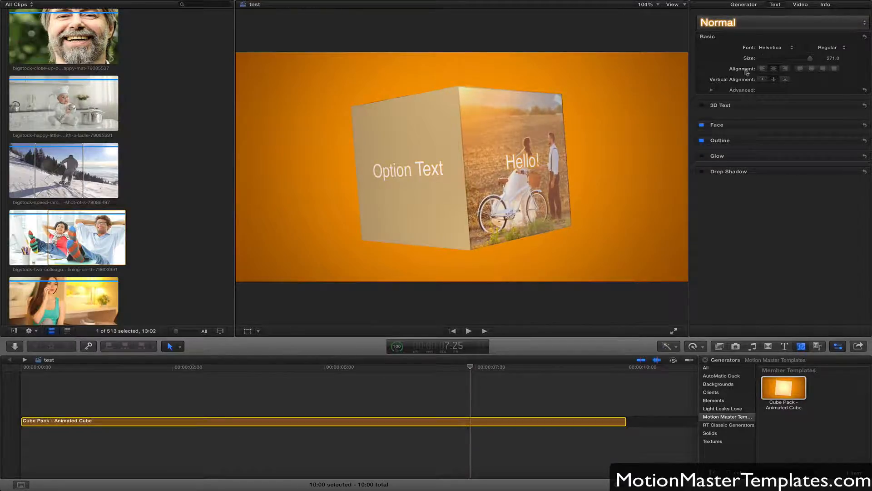
pyautogui.click(744, 5)
pyautogui.click(770, 54)
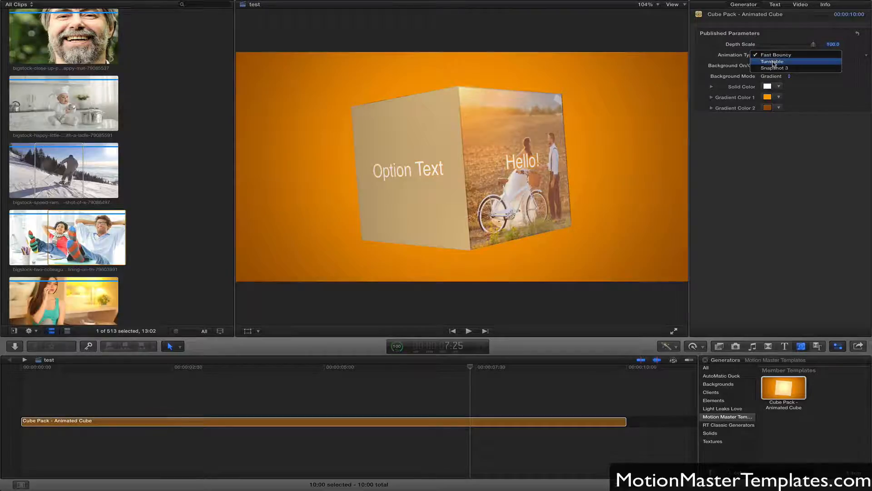
pyautogui.click(772, 63)
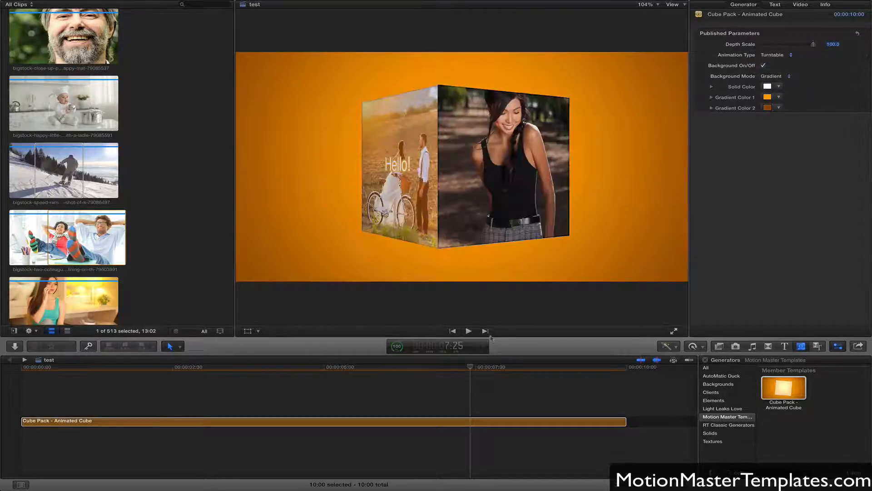
pyautogui.click(379, 368)
pyautogui.moveTo(380, 369); pyautogui.dragTo(521, 366)
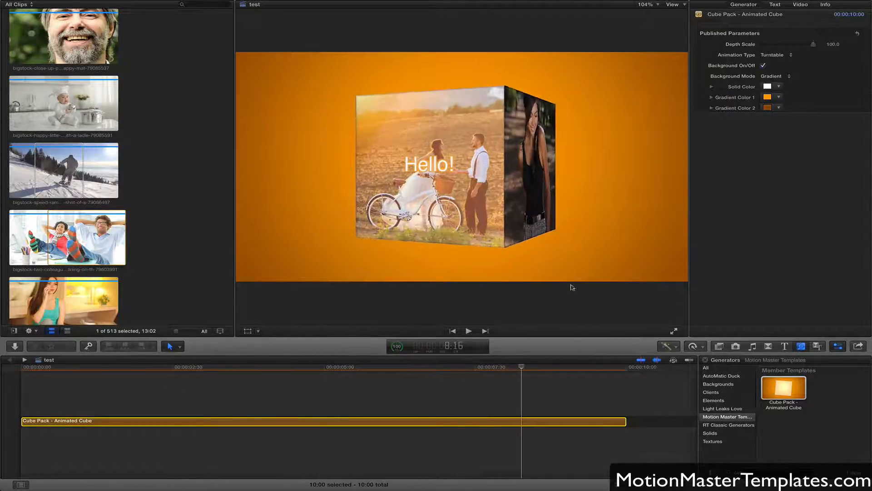
# Toggle the generator's background off and back on to compare the cube with and without it.
pyautogui.click(763, 66)
pyautogui.click(764, 66)
pyautogui.click(764, 65)
pyautogui.click(764, 66)
# Change the cube's Background Mode to Color and make its Solid Color red.
pyautogui.click(771, 78)
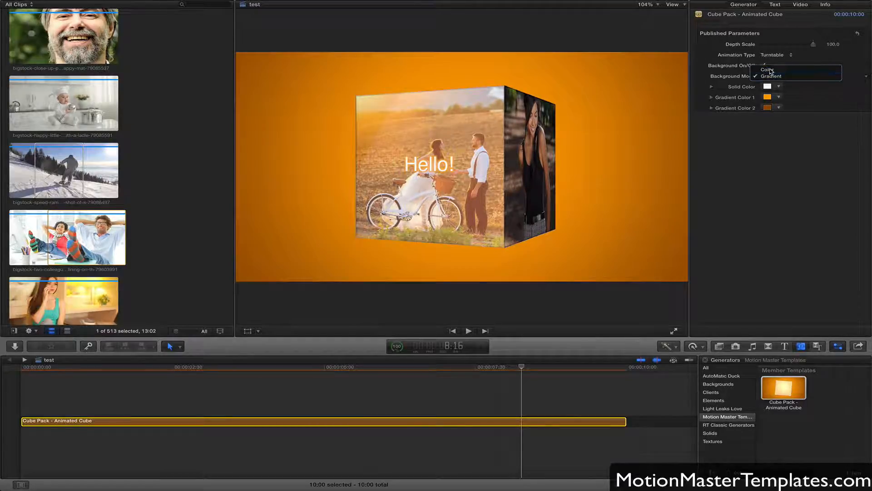
pyautogui.click(770, 71)
pyautogui.click(768, 87)
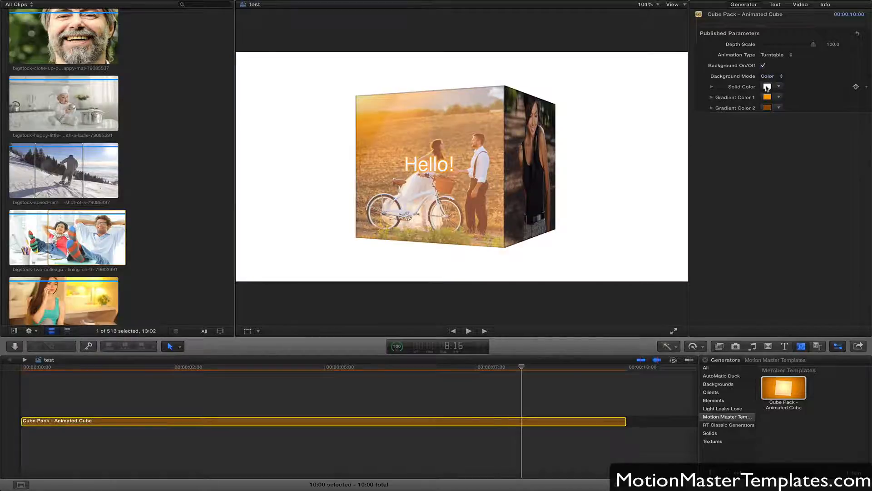
pyautogui.click(450, 314)
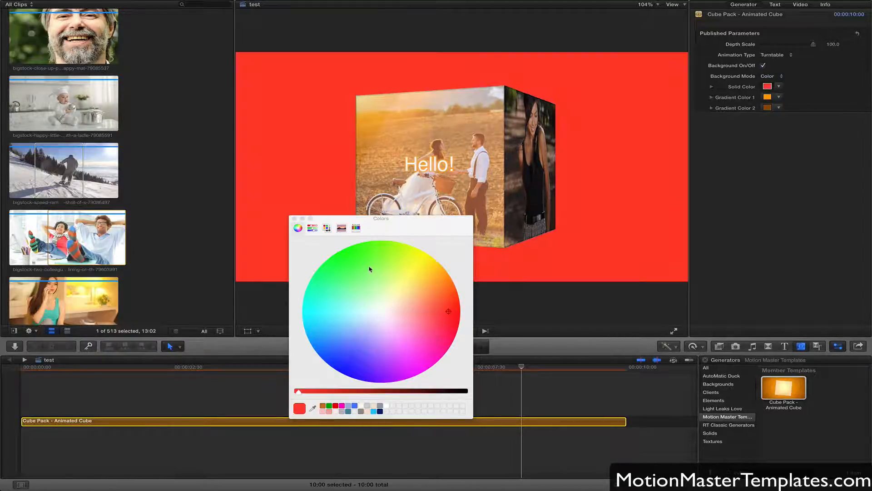
pyautogui.click(294, 219)
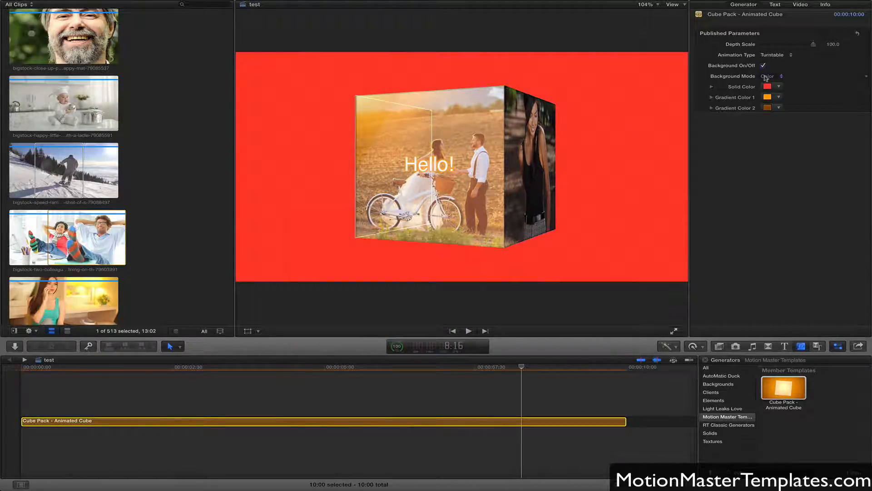
# Switch the Background Mode back to Gradient and change Gradient Color 1 to a pinkish red.
pyautogui.click(766, 78)
pyautogui.click(770, 86)
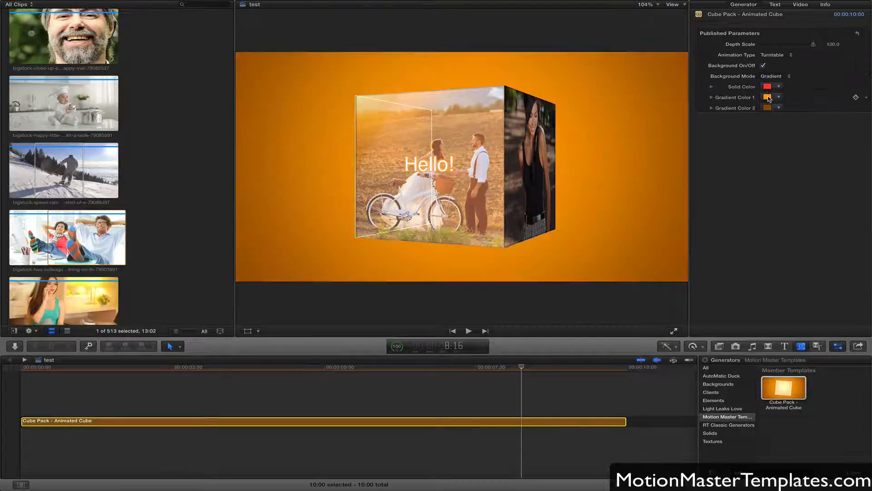
pyautogui.click(767, 97)
pyautogui.click(447, 325)
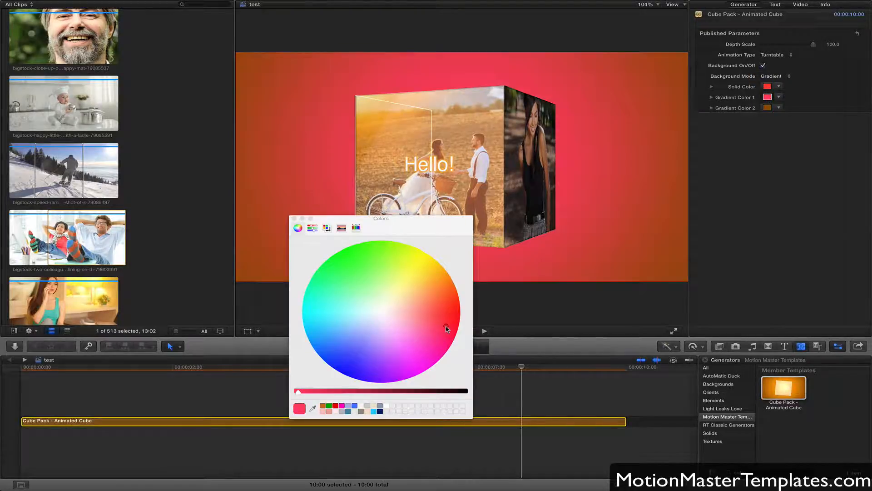
pyautogui.click(294, 218)
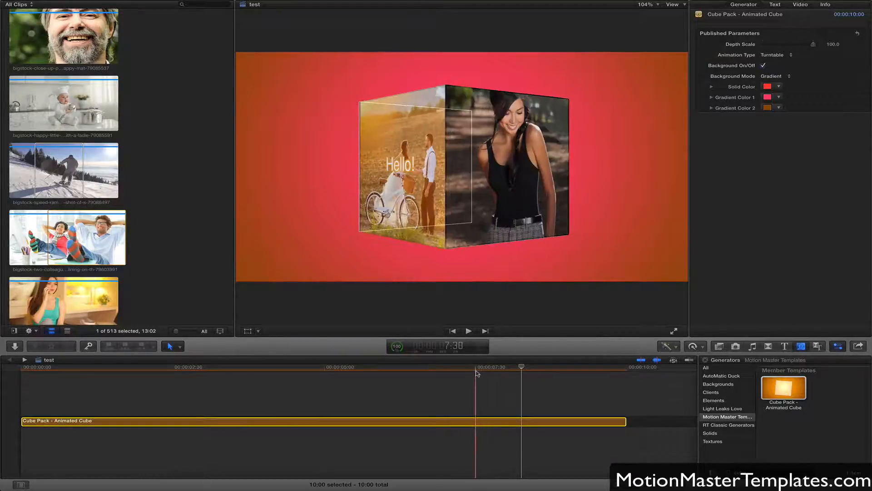
# Reduce the cube's Depth Scale to about 22 and finally to 0, checking the thinner box at several frames.
pyautogui.moveTo(476, 370); pyautogui.dragTo(365, 392)
pyautogui.click(363, 400)
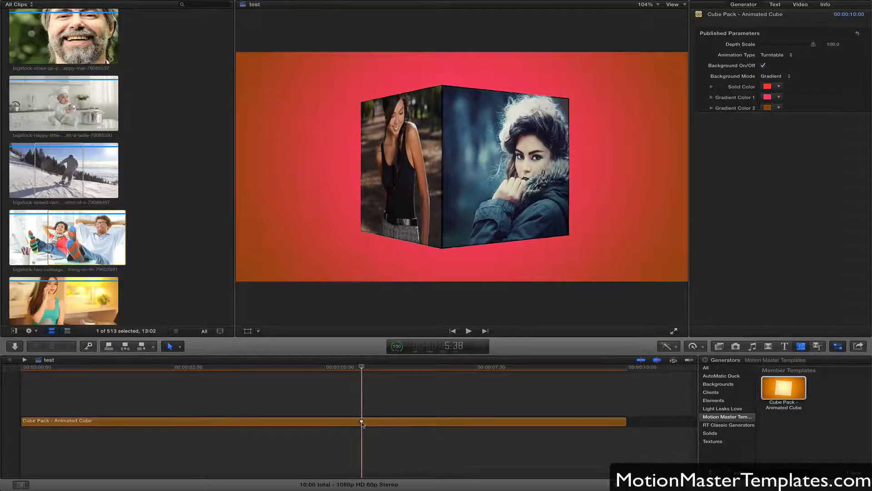
pyautogui.click(366, 420)
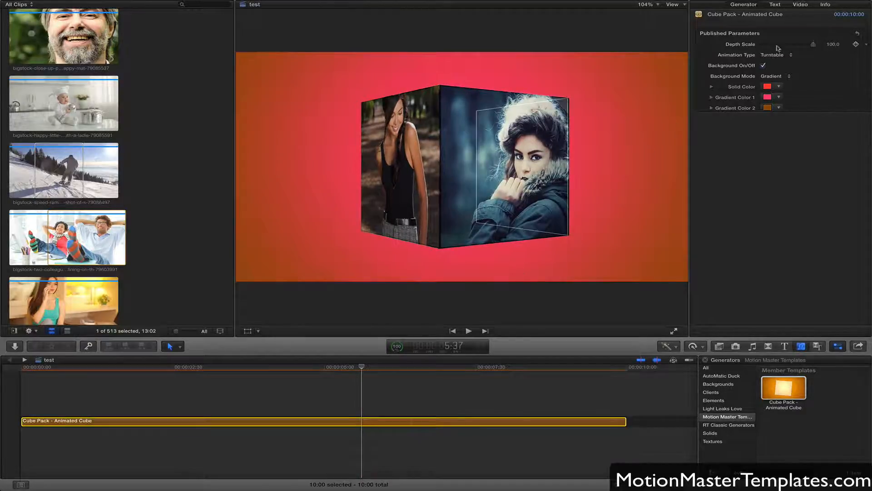
pyautogui.moveTo(794, 46); pyautogui.dragTo(776, 45)
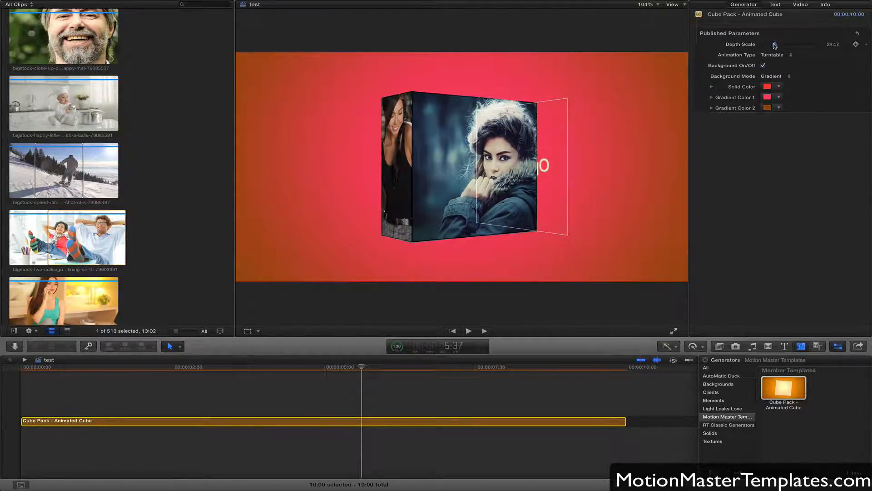
pyautogui.moveTo(775, 46); pyautogui.dragTo(775, 46)
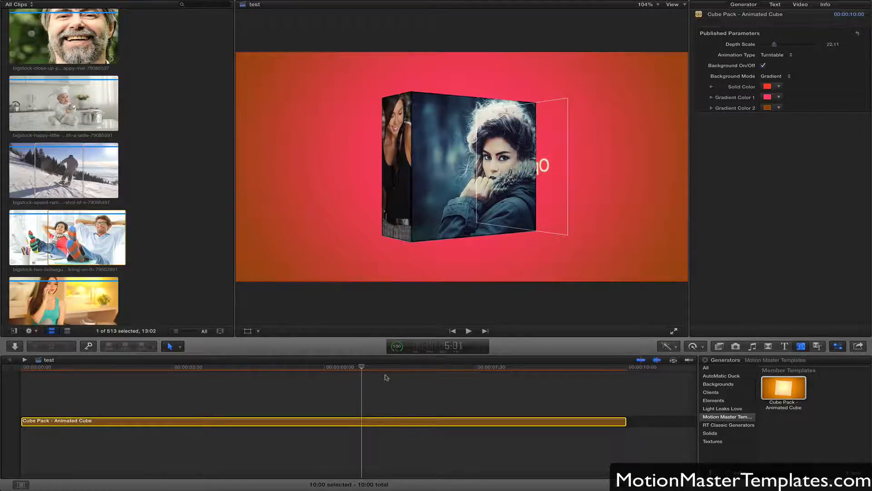
pyautogui.moveTo(362, 368); pyautogui.dragTo(428, 368)
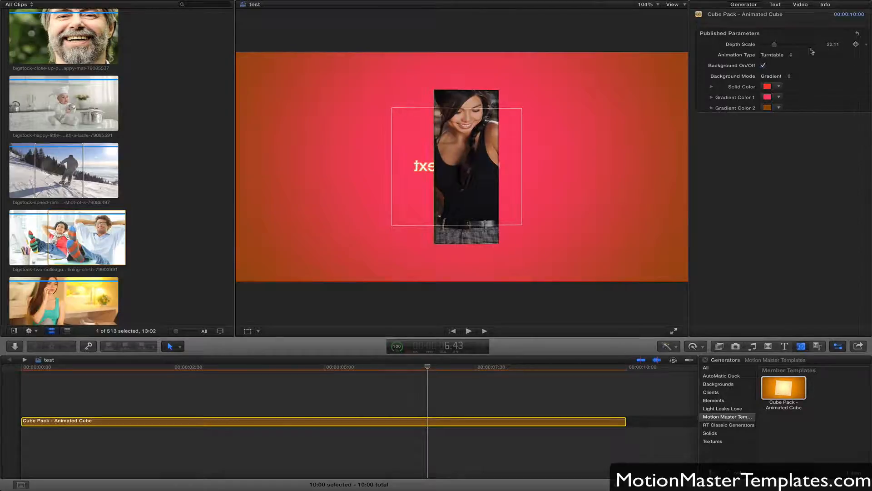
pyautogui.moveTo(774, 46); pyautogui.dragTo(759, 47)
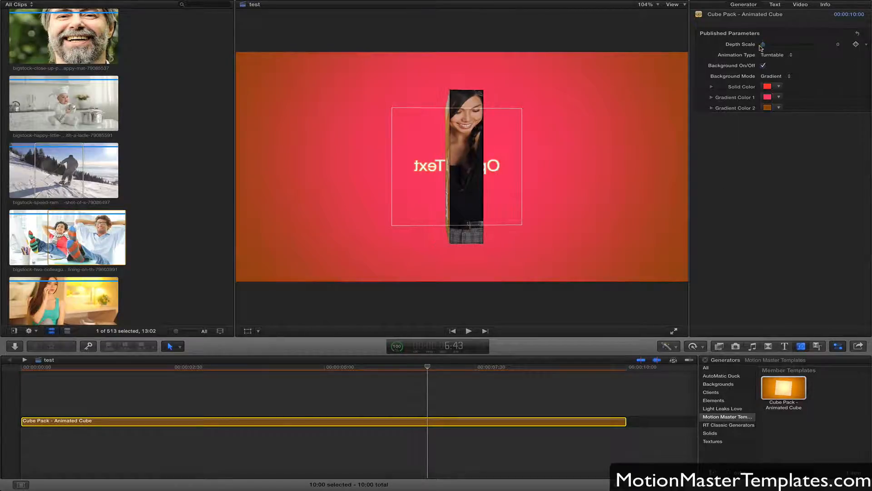
pyautogui.moveTo(428, 368); pyautogui.dragTo(452, 378)
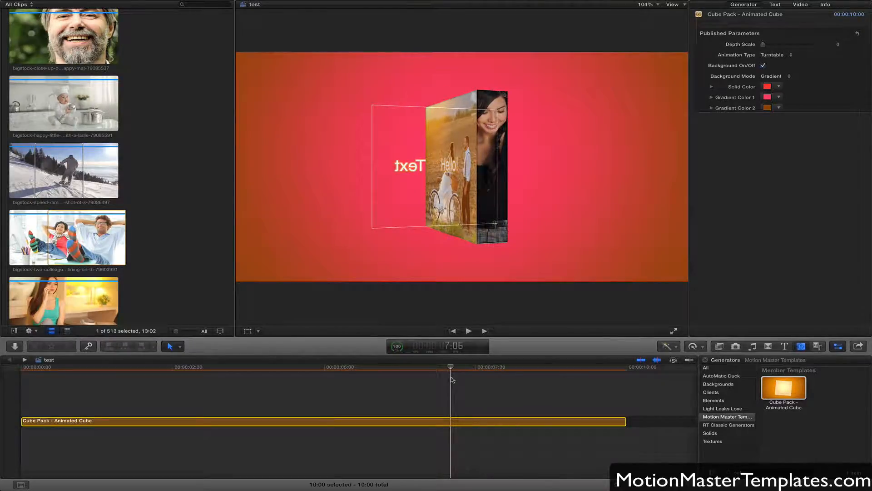
# Switch to the cube project in Motion, hide the timeline tracks, fit the Scale Y curve in the keyframe editor and examine its bounce.
pyautogui.press('super+Tab')
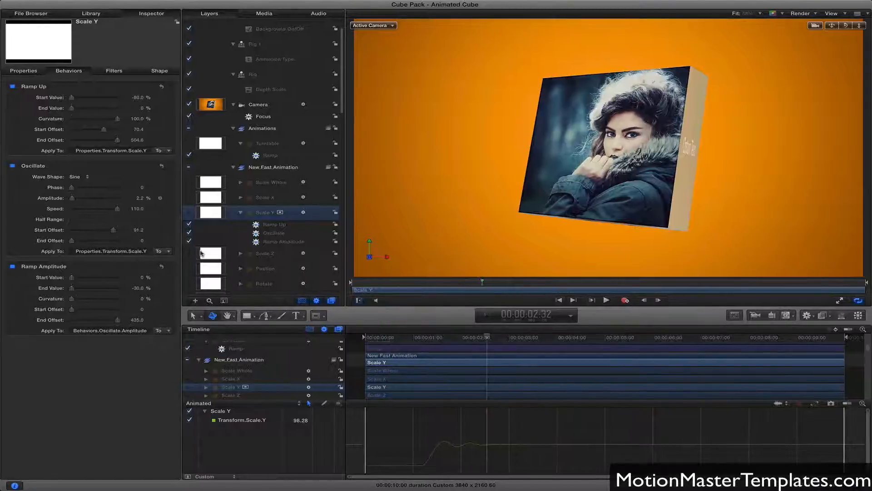
pyautogui.moveTo(425, 338); pyautogui.dragTo(442, 339)
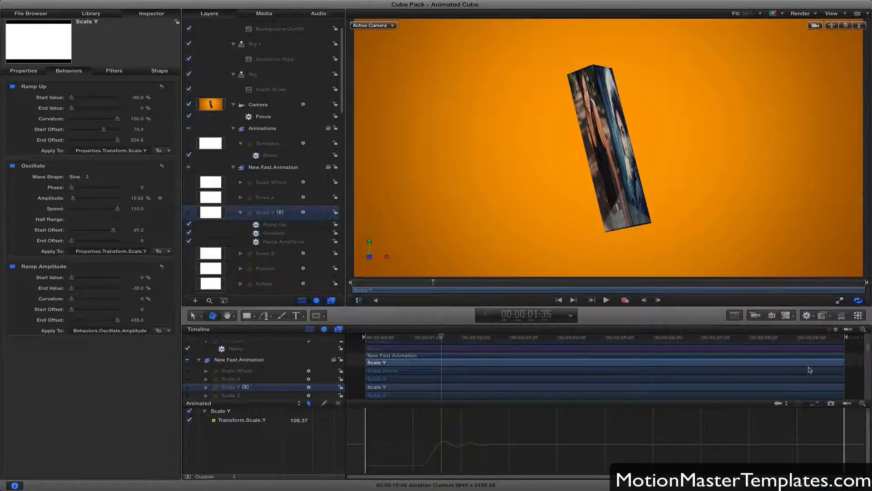
pyautogui.click(829, 485)
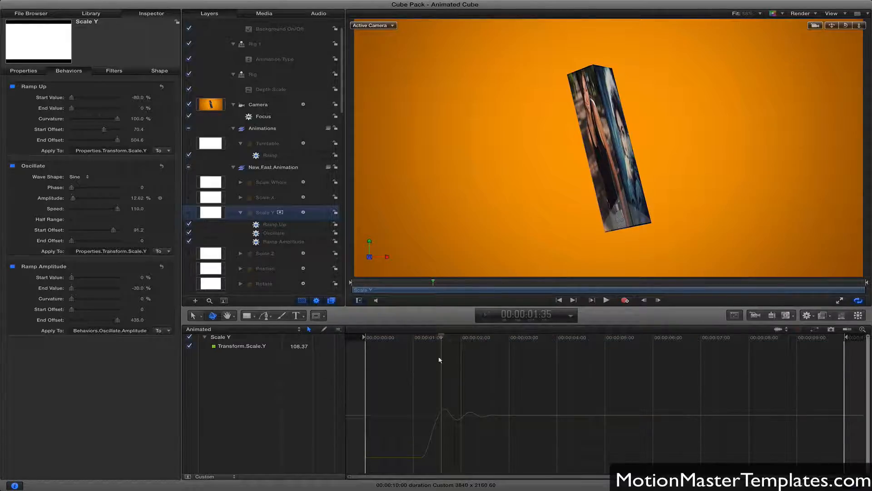
pyautogui.click(861, 330)
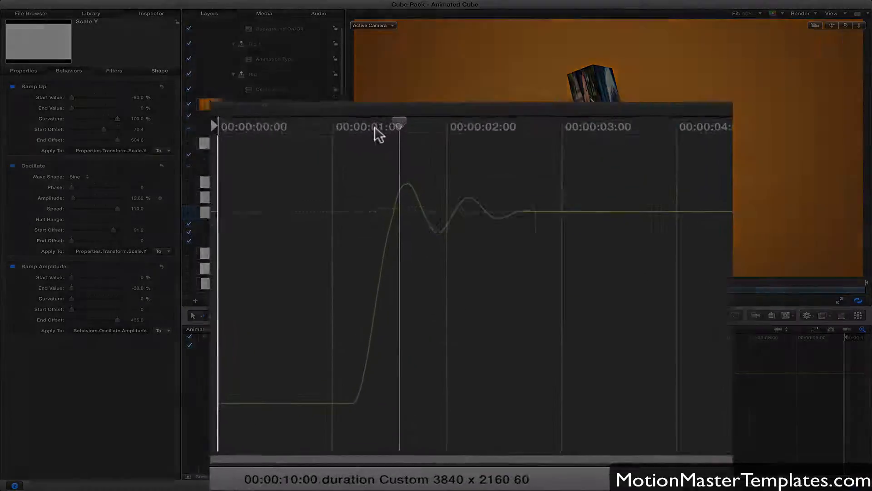
pyautogui.moveTo(431, 337); pyautogui.dragTo(441, 337)
pyautogui.moveTo(378, 17); pyautogui.dragTo(402, 27)
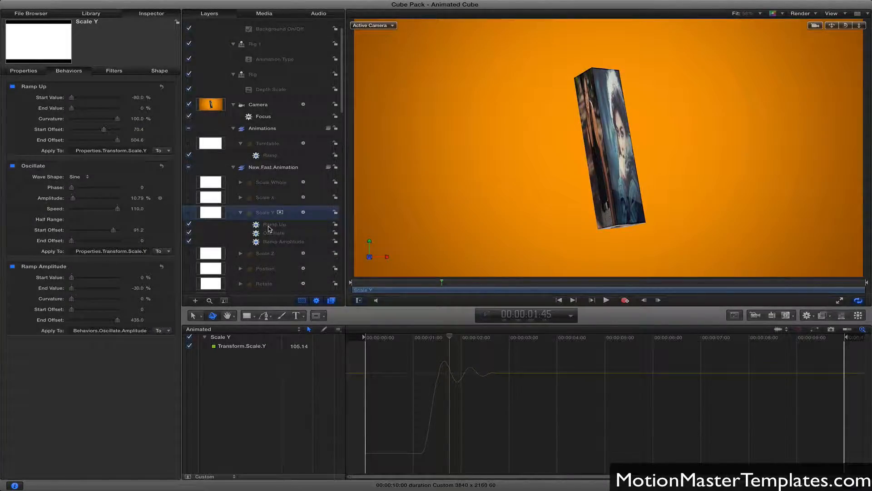
# Isolate the Ramp Up behavior on Scale Y by disabling Oscillate and Ramp Amplitude, and scrub through the ramp.
pyautogui.click(269, 226)
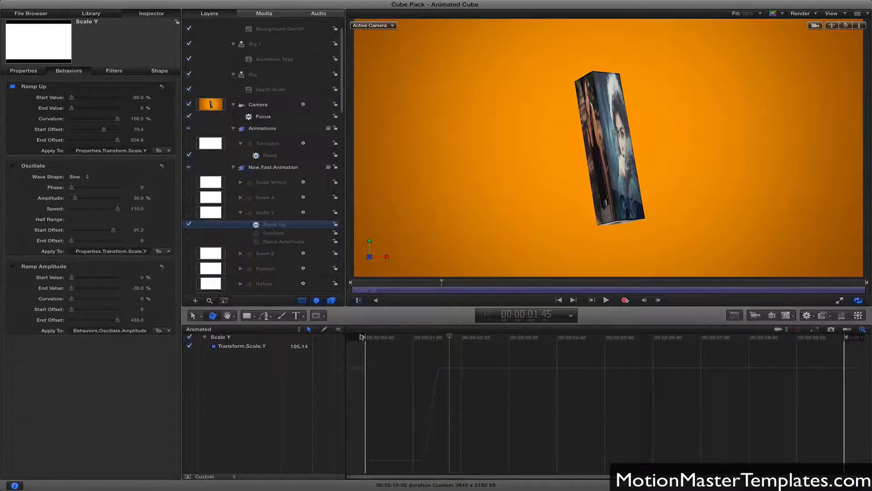
pyautogui.moveTo(448, 340)
pyautogui.mouseDown()
pyautogui.moveTo(422, 340)
pyautogui.moveTo(439, 338)
pyautogui.mouseUp()
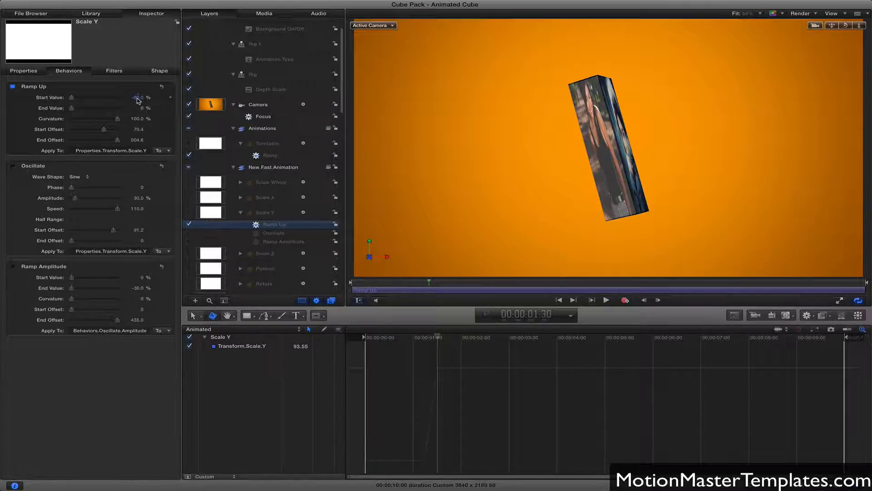
pyautogui.moveTo(421, 340); pyautogui.dragTo(445, 338)
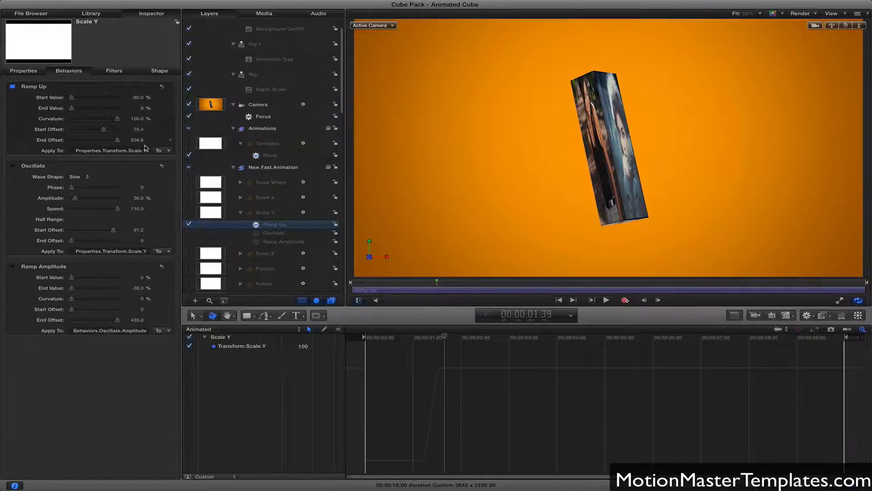
pyautogui.moveTo(433, 337)
pyautogui.mouseDown()
pyautogui.moveTo(422, 338)
pyautogui.moveTo(440, 338)
pyautogui.mouseUp()
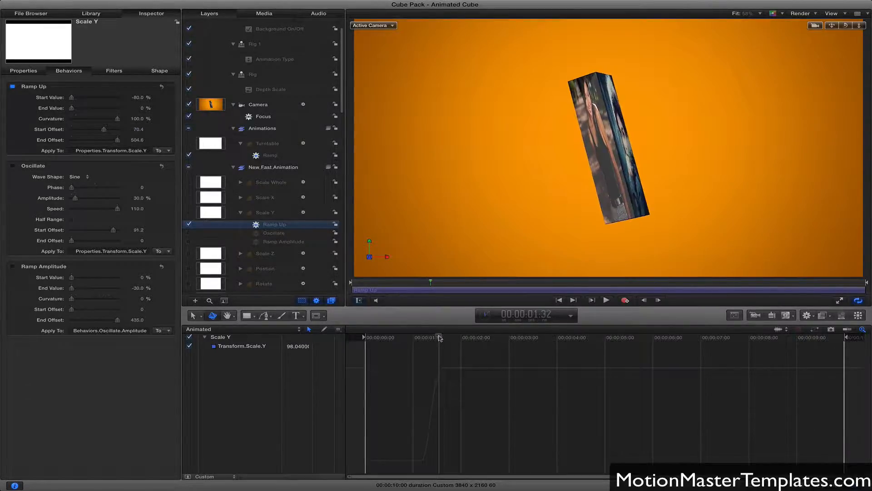
# Enable the Oscillate behavior on Scale Y alongside Ramp Up.
pyautogui.click(13, 167)
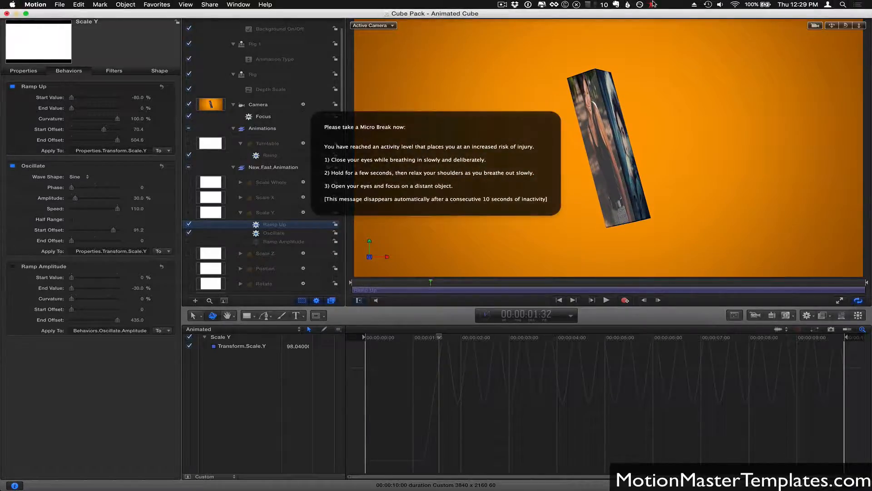
# Disable MacBreakZ break reminders for the next 2 hours.
pyautogui.click(654, 3)
pyautogui.moveTo(685, 78)
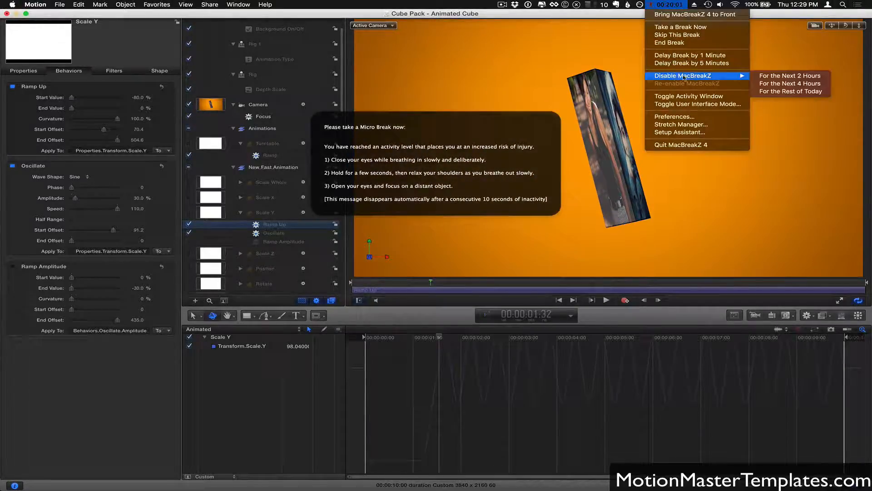
pyautogui.click(766, 77)
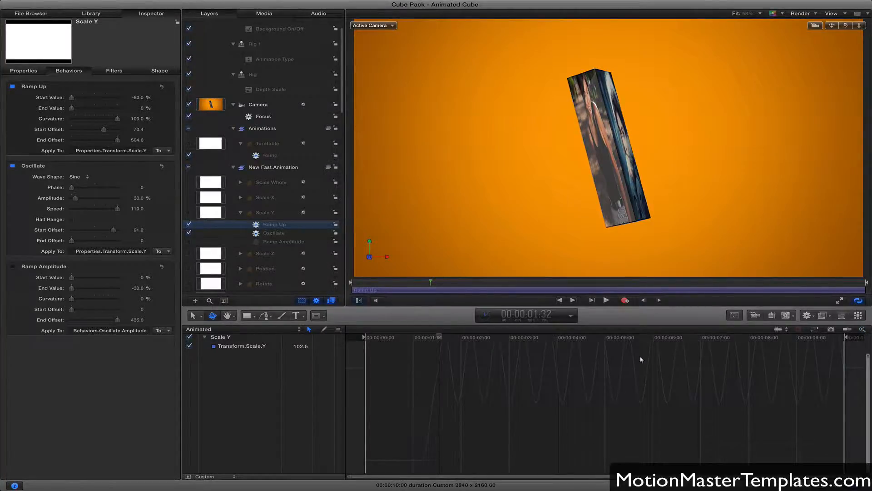
# Fit the oscillating Scale Y curve in the keyframe editor and scrub to its first overshoot at 00:00:01:37.
pyautogui.click(862, 331)
pyautogui.moveTo(440, 340)
pyautogui.mouseDown()
pyautogui.moveTo(636, 341)
pyautogui.moveTo(439, 342)
pyautogui.mouseUp()
pyautogui.moveTo(438, 339); pyautogui.dragTo(443, 338)
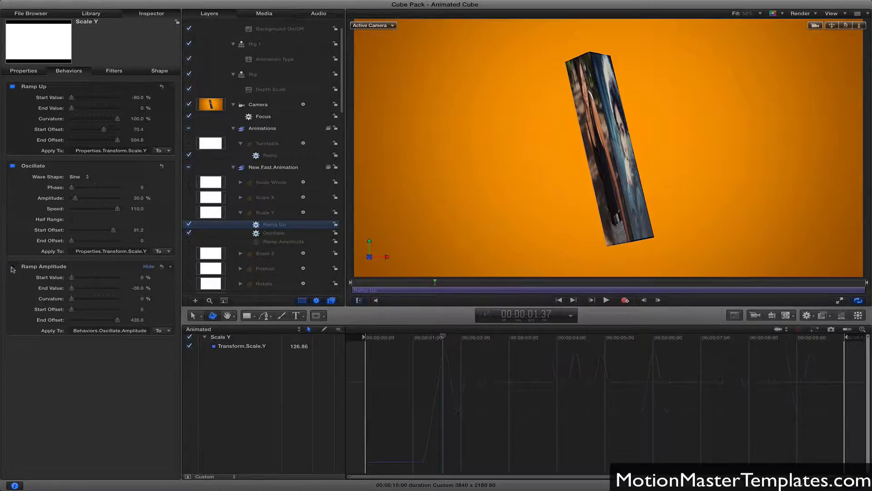
# Enable the Ramp Amplitude behavior on Scale Y, switching it off and on to compare the curve with and without it.
pyautogui.click(12, 268)
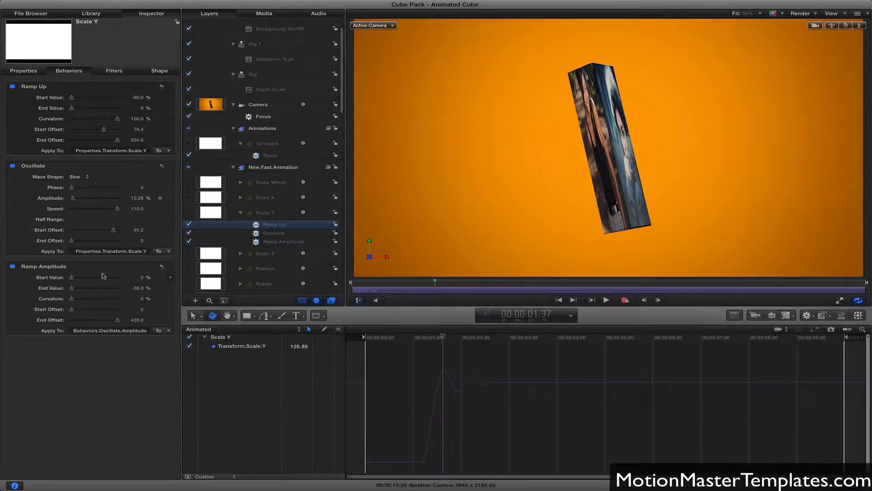
pyautogui.click(12, 267)
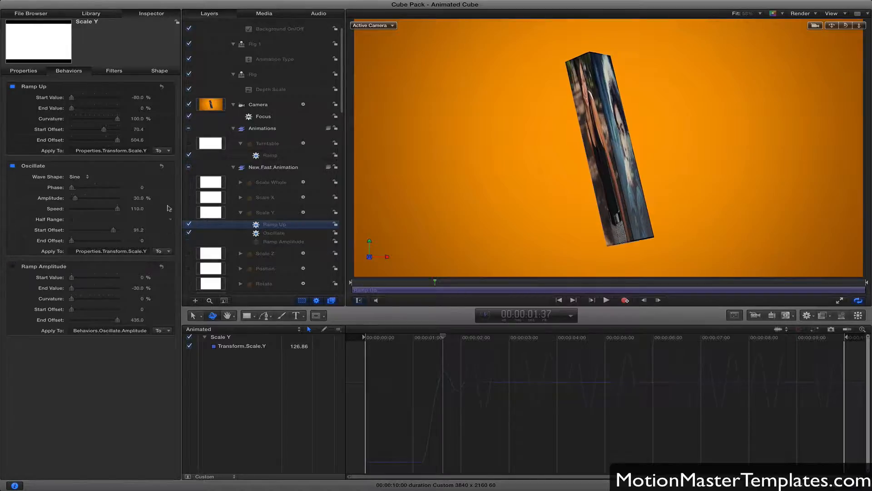
pyautogui.click(12, 267)
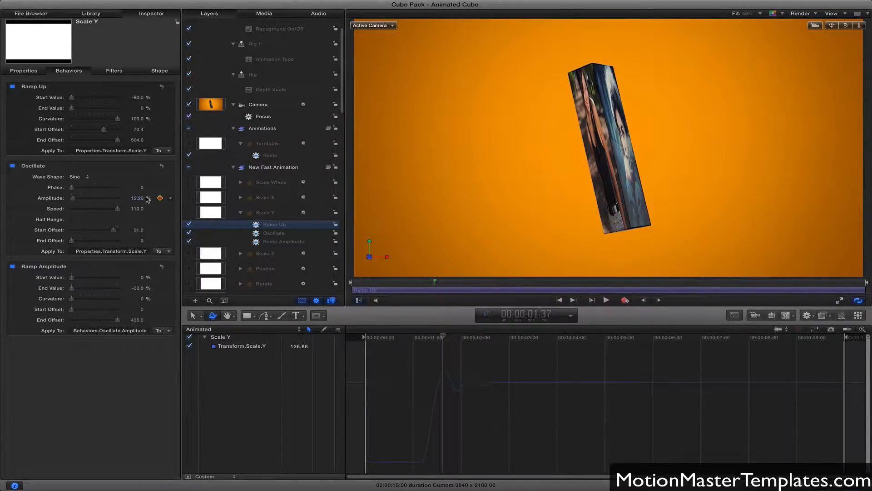
# Inspect Ramp Amplitude's End Value and scrub on to 00:00:02:54 to examine how the Scale Y bounce dies out.
pyautogui.click(140, 289)
pyautogui.press('Return')
pyautogui.moveTo(443, 338); pyautogui.dragTo(482, 343)
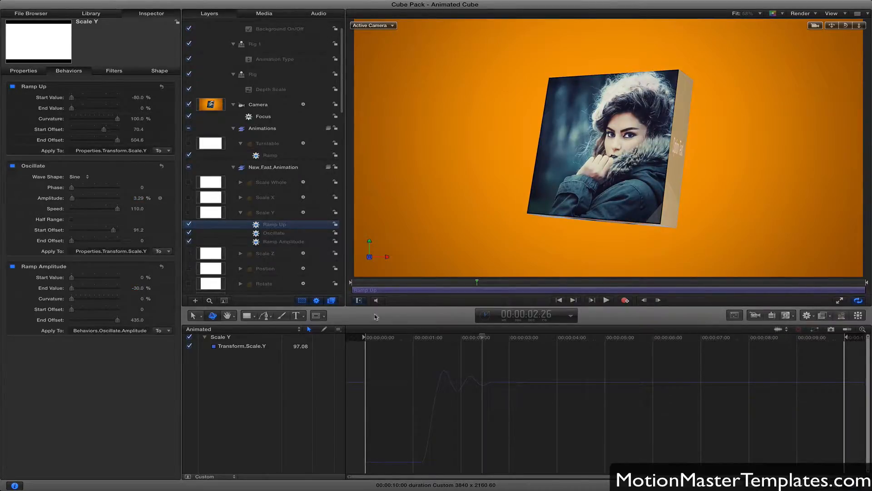
pyautogui.moveTo(480, 342); pyautogui.dragTo(504, 340)
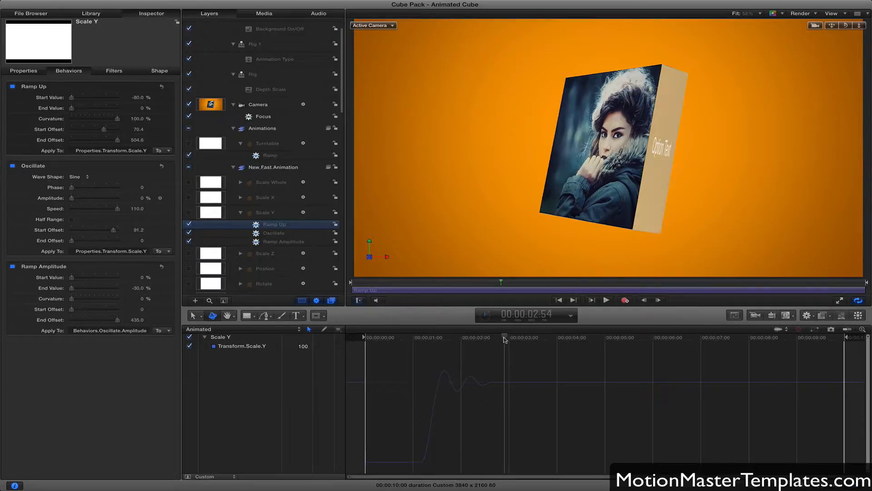